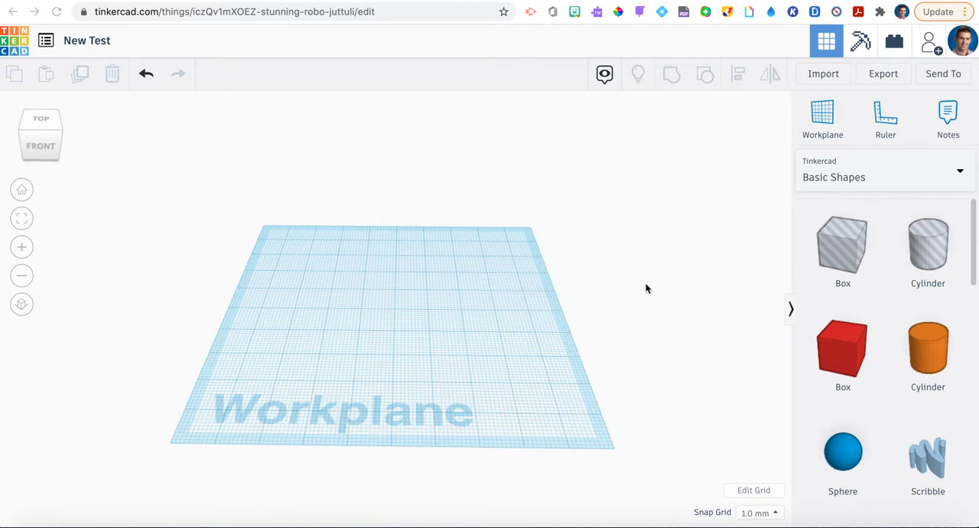
# Explore the empty workplane with orbit, zoom and home view, and look through the available shape categories
pyautogui.moveTo(598, 359)
pyautogui.mouseDown(button='right')
pyautogui.moveTo(599, 313)
pyautogui.moveTo(618, 383)
pyautogui.moveTo(570, 324)
pyautogui.moveTo(612, 374)
pyautogui.moveTo(581, 365)
pyautogui.moveTo(594, 335)
pyautogui.moveTo(594, 344)
pyautogui.mouseUp(button='right')
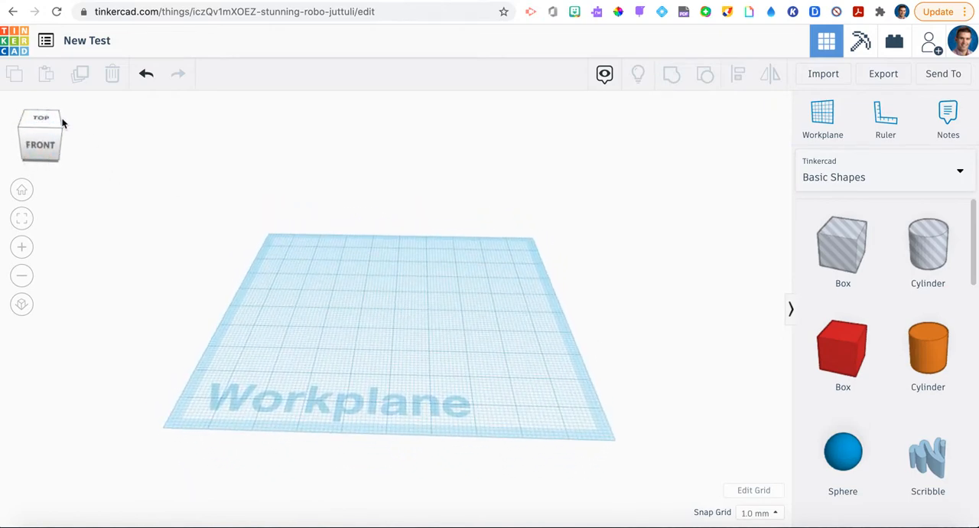
pyautogui.click(21, 246)
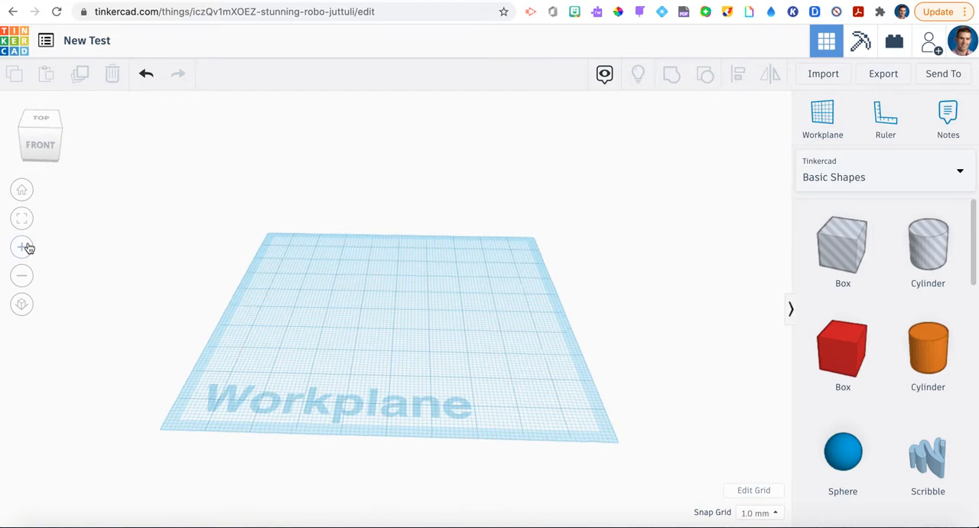
pyautogui.click(22, 275)
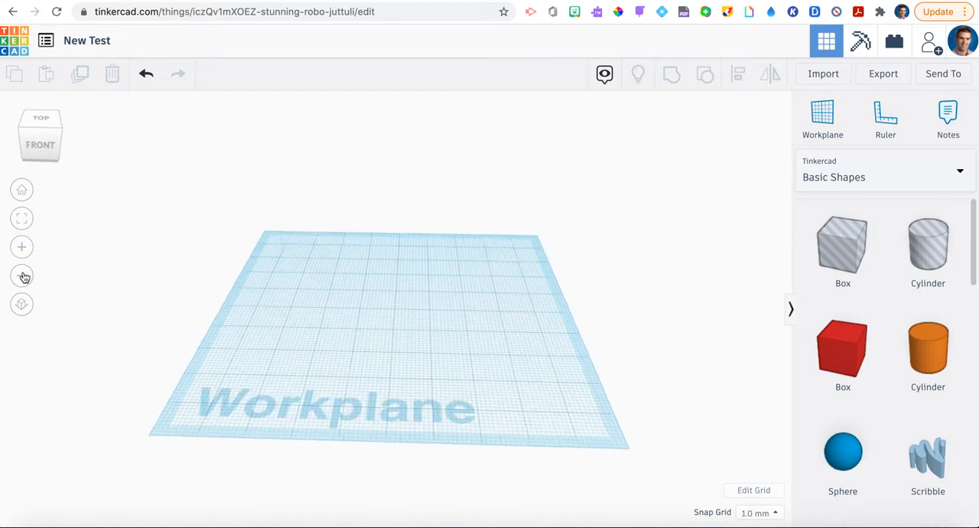
pyautogui.click(21, 199)
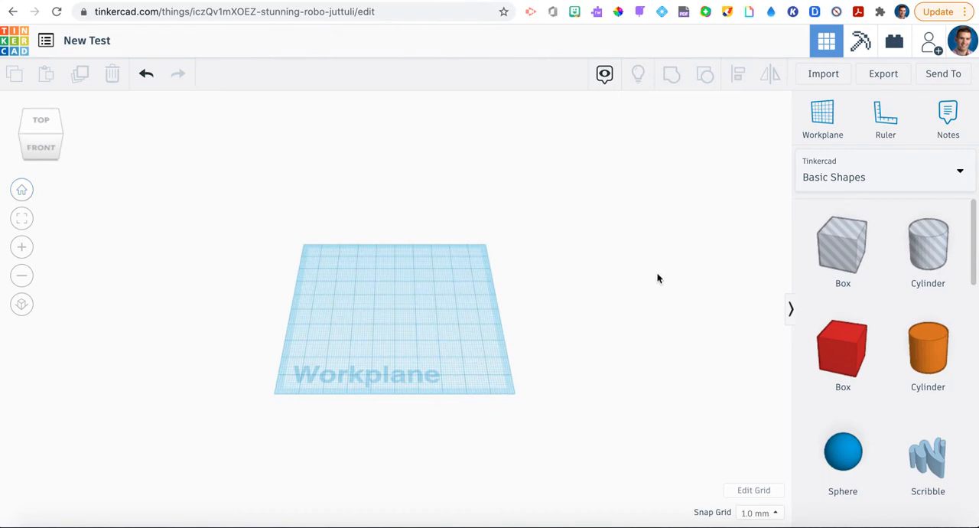
pyautogui.moveTo(656, 271)
pyautogui.mouseDown(button='right')
pyautogui.moveTo(653, 247)
pyautogui.moveTo(650, 271)
pyautogui.mouseUp(button='right')
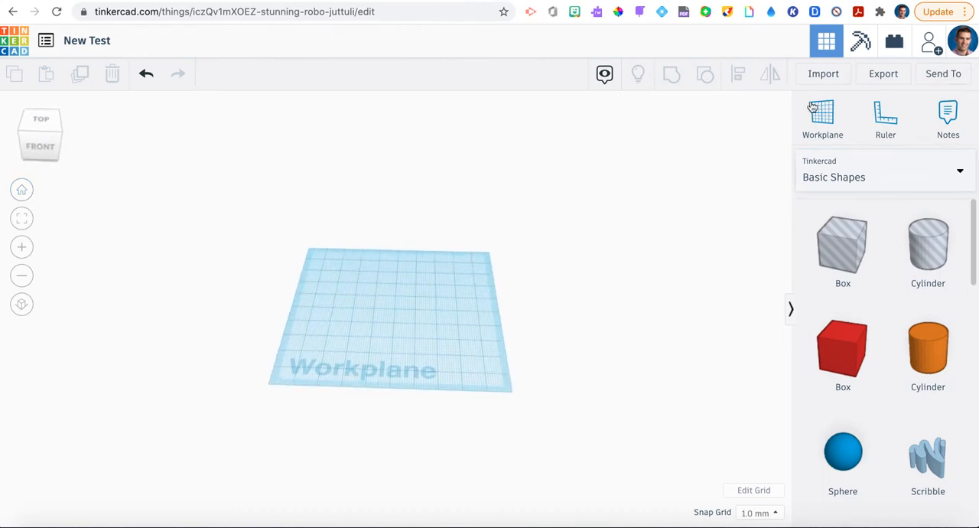
pyautogui.click(885, 166)
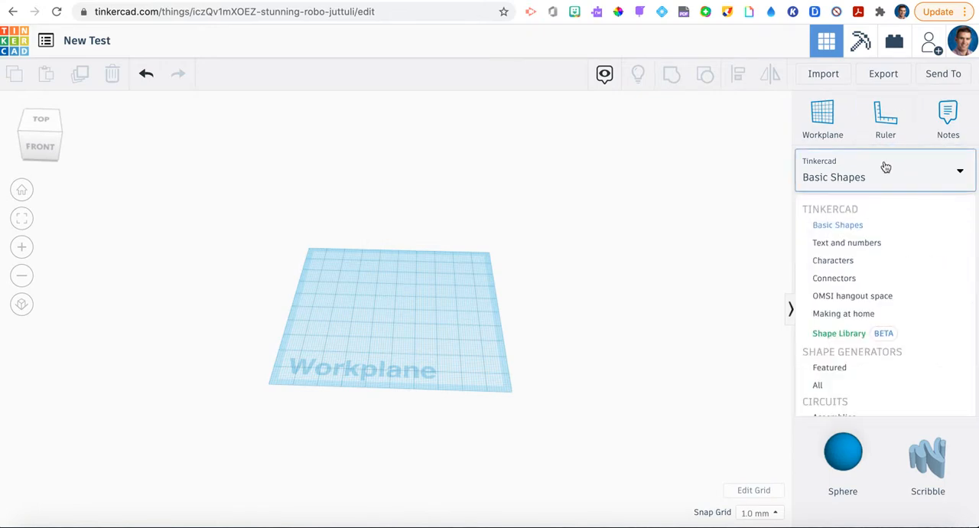
pyautogui.scroll(-4, 867, 280)
pyautogui.click(868, 281)
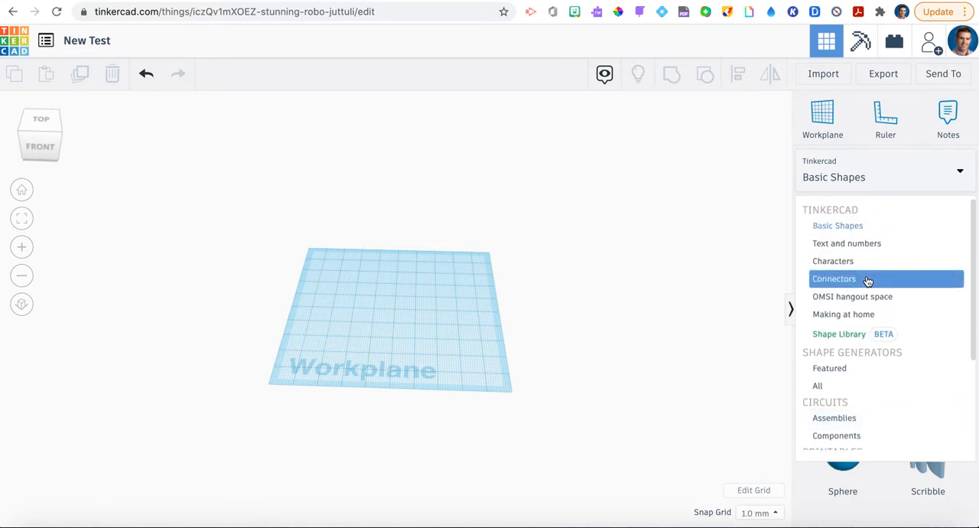
pyautogui.click(841, 227)
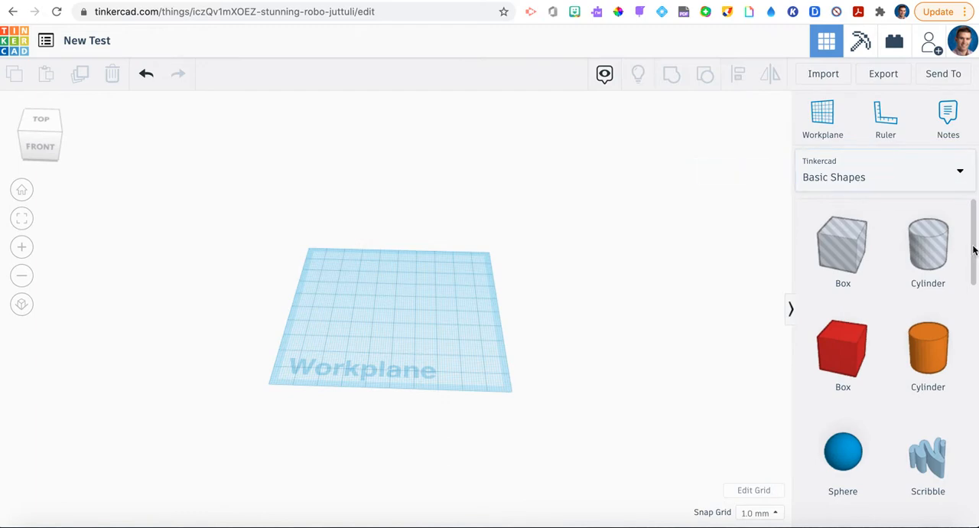
pyautogui.moveTo(974, 250)
pyautogui.mouseDown()
pyautogui.moveTo(976, 505)
pyautogui.moveTo(969, 243)
pyautogui.mouseUp()
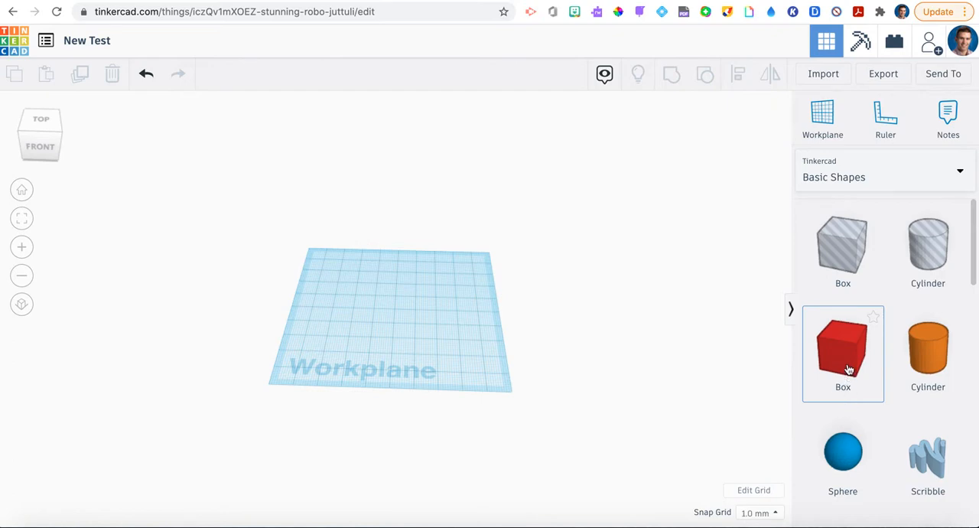
# Place a solid red box on the workplane and set its length to 15.04, width to 26.52 and height to 8.14
pyautogui.moveTo(847, 369); pyautogui.dragTo(356, 328)
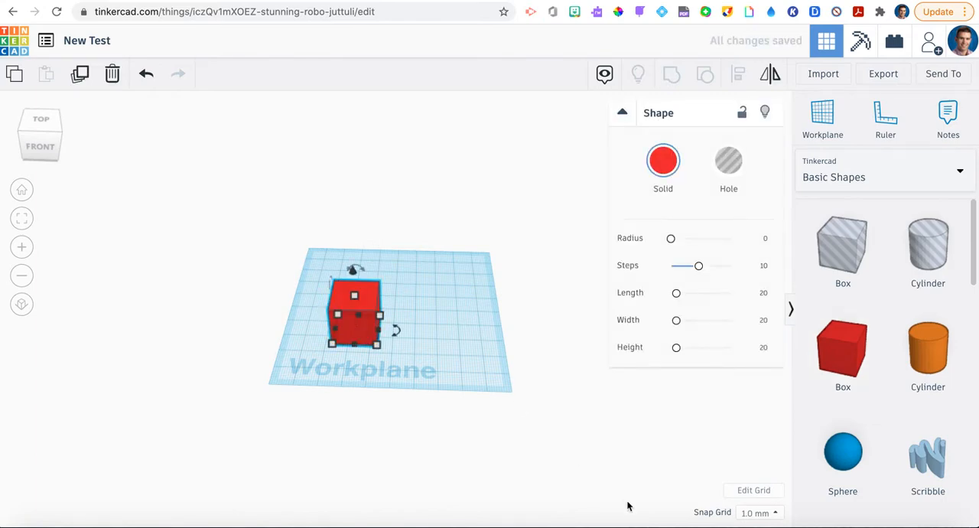
pyautogui.click(671, 240)
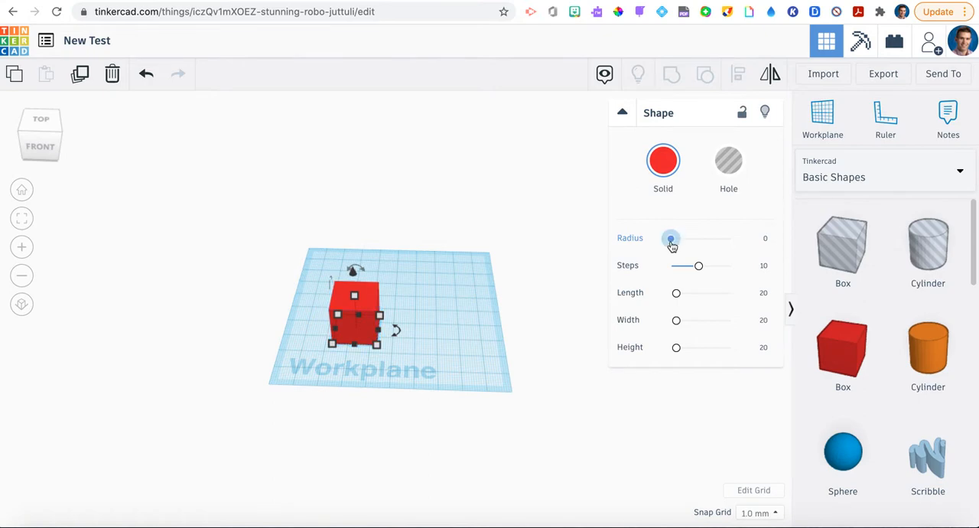
pyautogui.moveTo(670, 240)
pyautogui.mouseDown()
pyautogui.moveTo(738, 245)
pyautogui.moveTo(670, 238)
pyautogui.mouseUp()
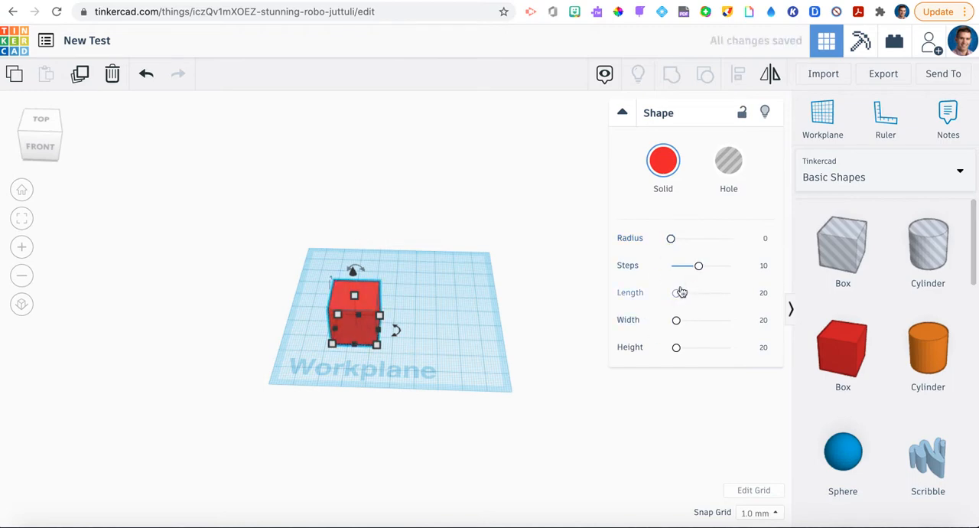
pyautogui.moveTo(678, 296); pyautogui.dragTo(673, 348)
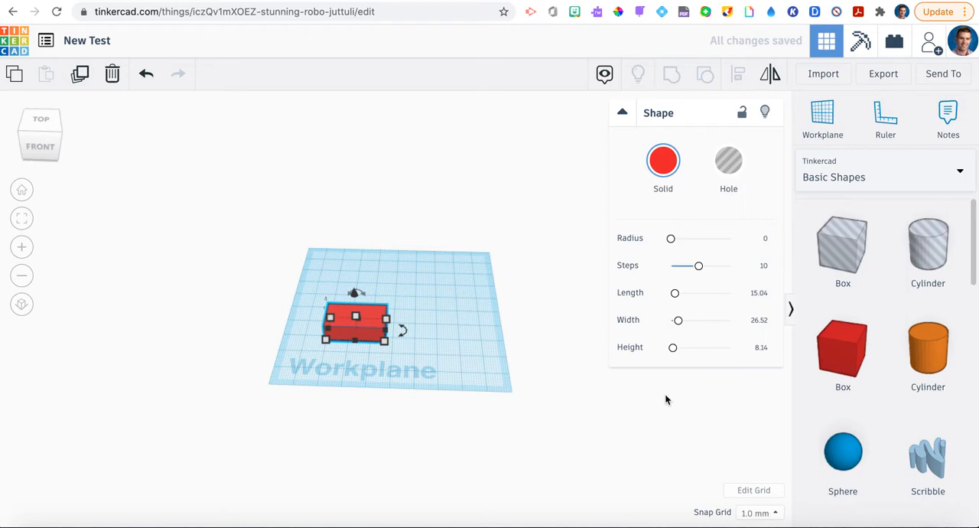
pyautogui.click(665, 399)
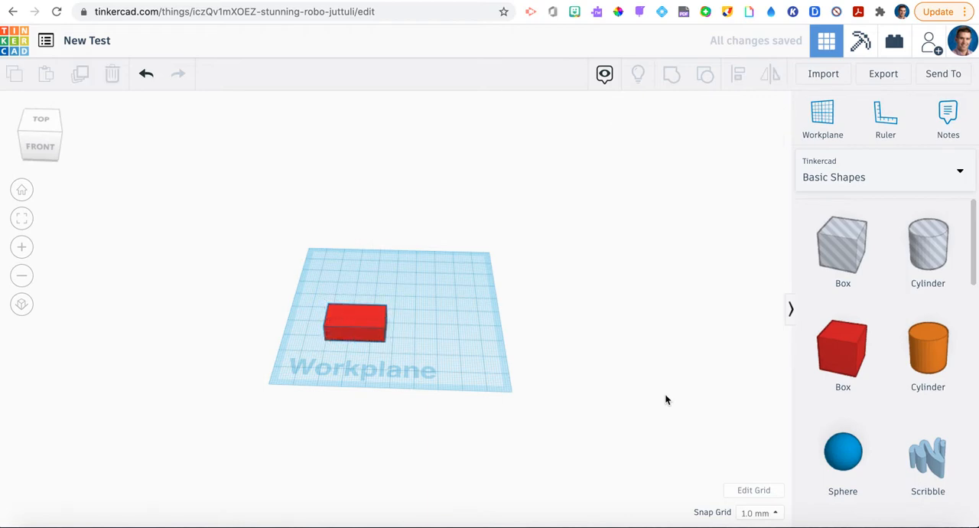
# Delete the resized red box from the workplane
pyautogui.click(362, 328)
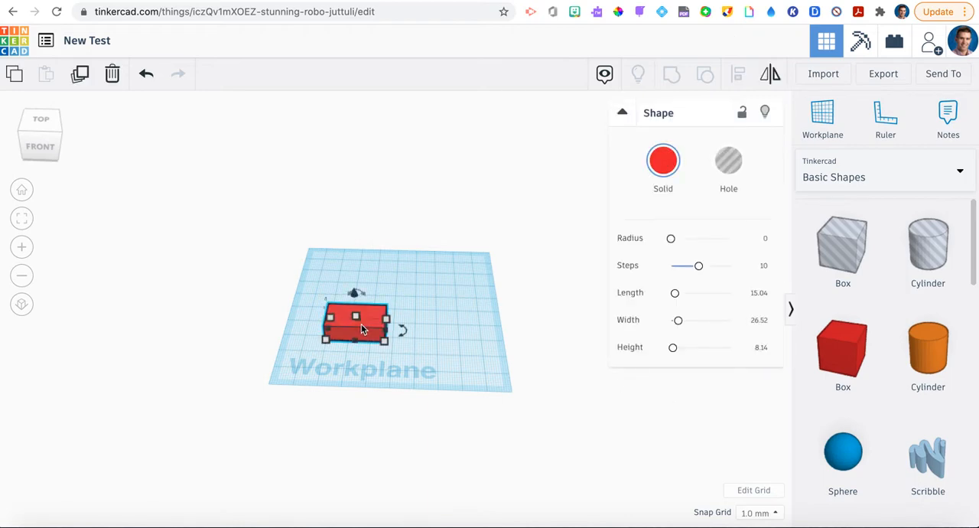
pyautogui.click(111, 75)
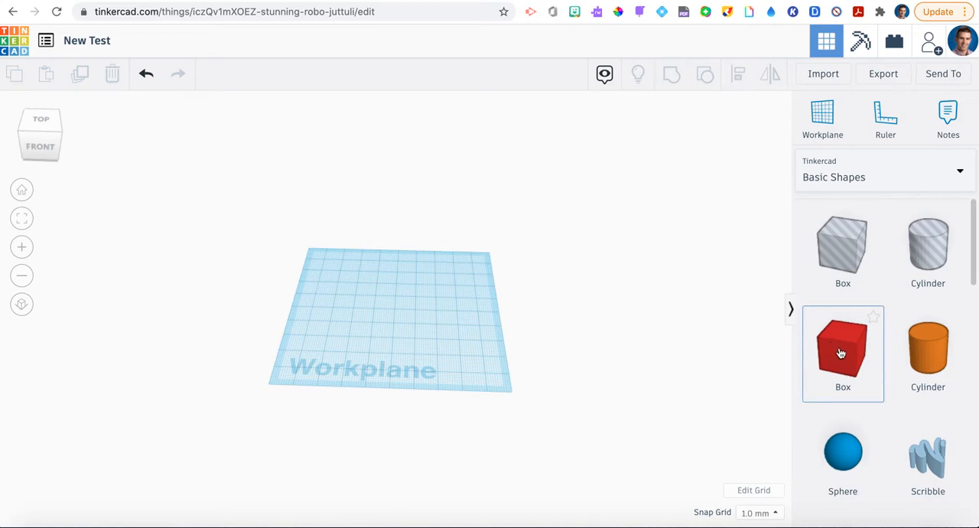
# Place a solid red box near the middle of the workplane and a blue sphere behind it
pyautogui.moveTo(813, 350); pyautogui.dragTo(387, 329)
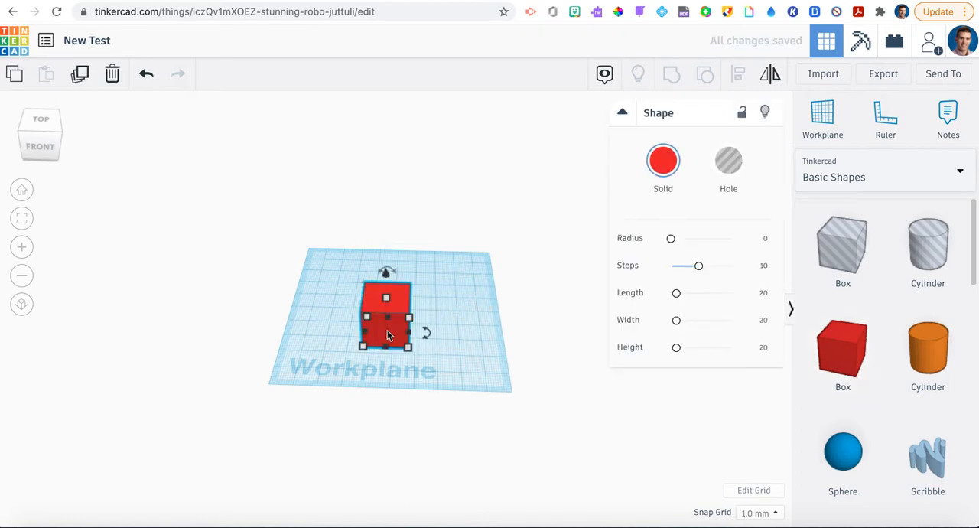
pyautogui.click(547, 423)
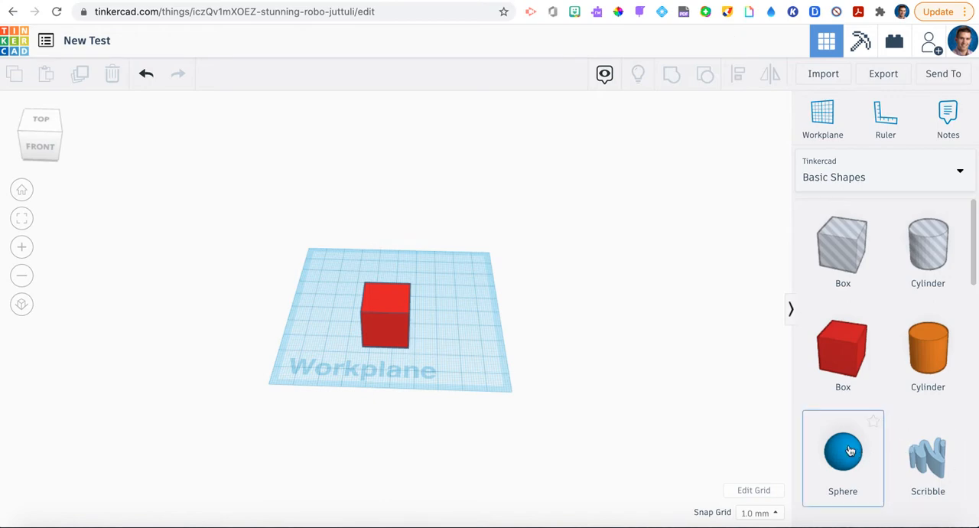
pyautogui.moveTo(849, 451); pyautogui.dragTo(389, 304)
pyautogui.click(605, 400)
# Move the blue sphere towards the red box until the two shapes partly overlap
pyautogui.moveTo(605, 399); pyautogui.dragTo(374, 387, button='right')
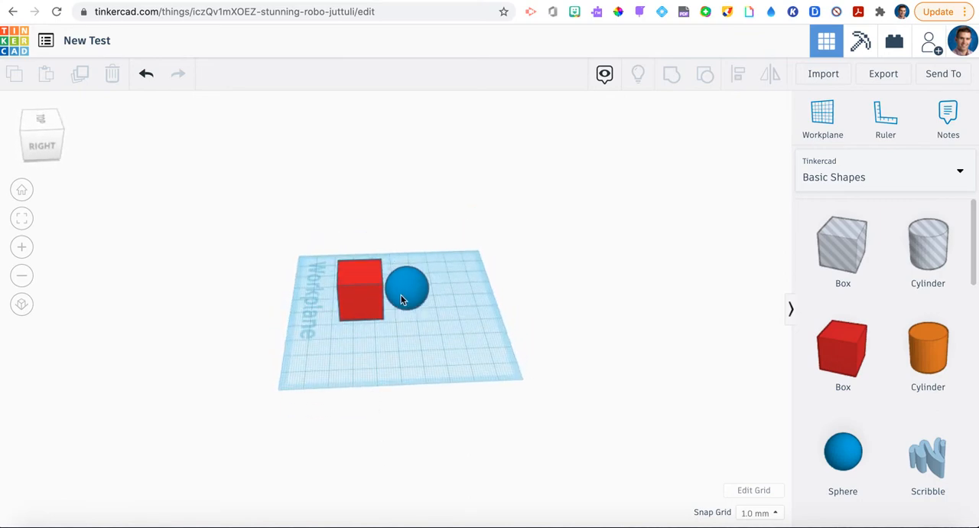
pyautogui.moveTo(404, 299); pyautogui.dragTo(385, 304)
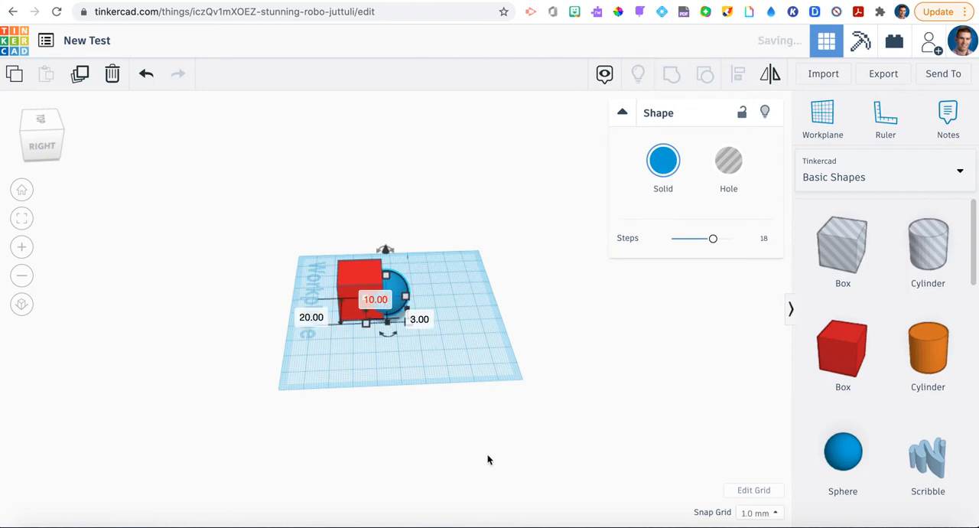
pyautogui.click(491, 466)
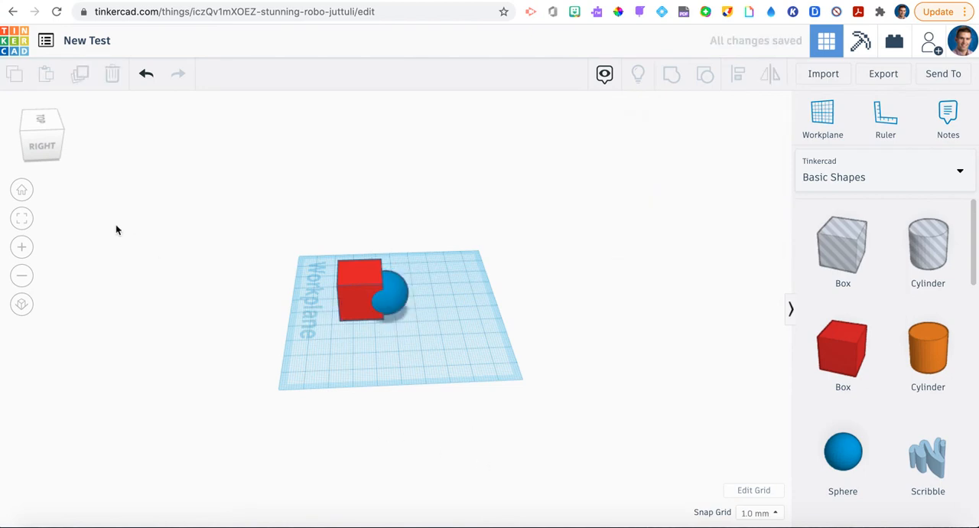
# Select the red box and the blue sphere together and group them into one shape
pyautogui.click(23, 247)
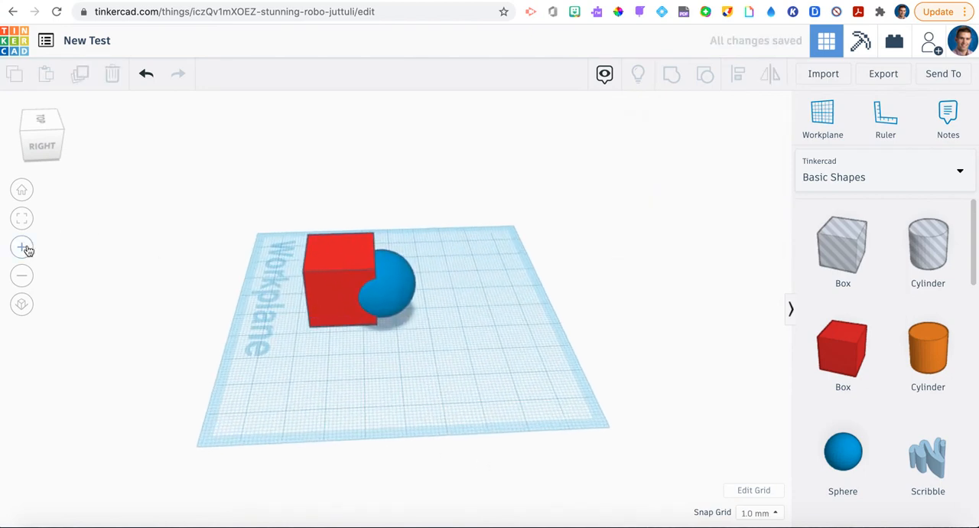
pyautogui.click(22, 247)
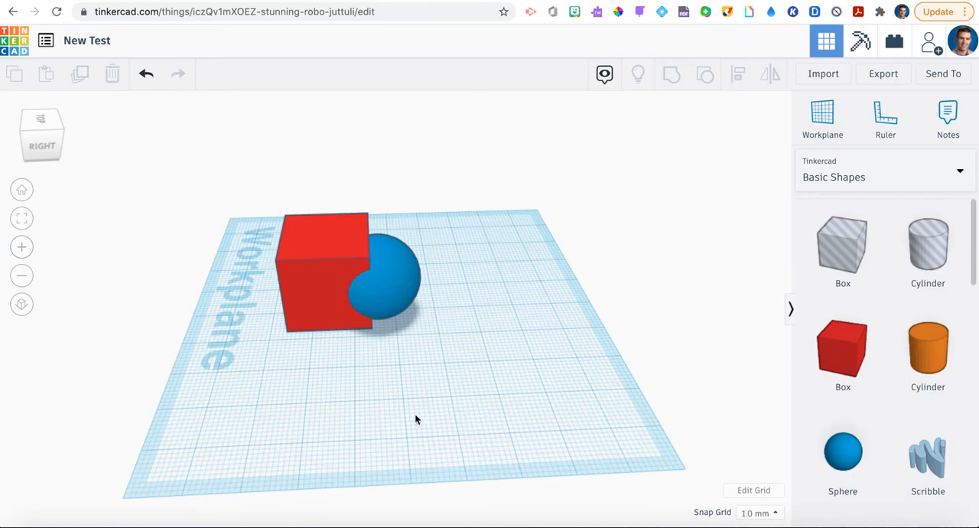
pyautogui.moveTo(416, 416); pyautogui.dragTo(648, 426, button='right')
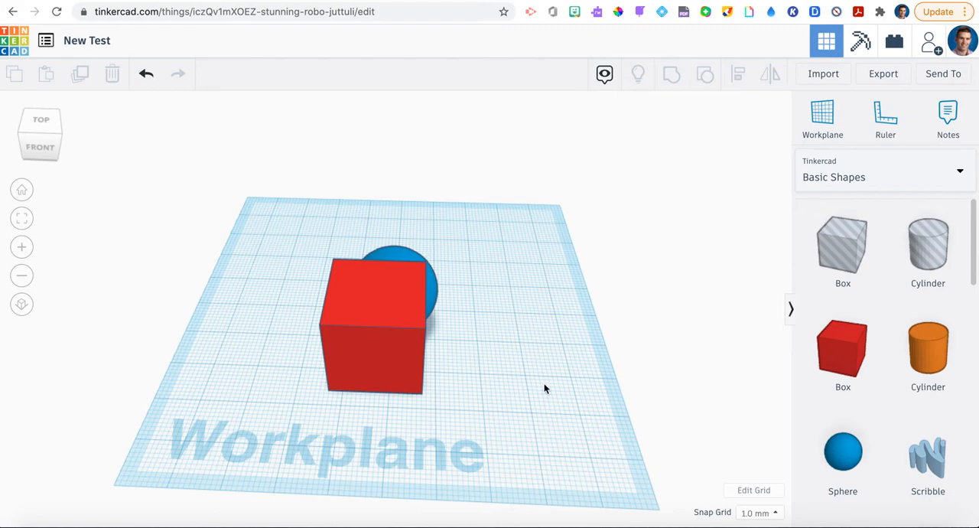
pyautogui.moveTo(543, 386)
pyautogui.mouseDown()
pyautogui.moveTo(525, 357)
pyautogui.moveTo(540, 377)
pyautogui.mouseUp()
pyautogui.moveTo(522, 438); pyautogui.dragTo(257, 158)
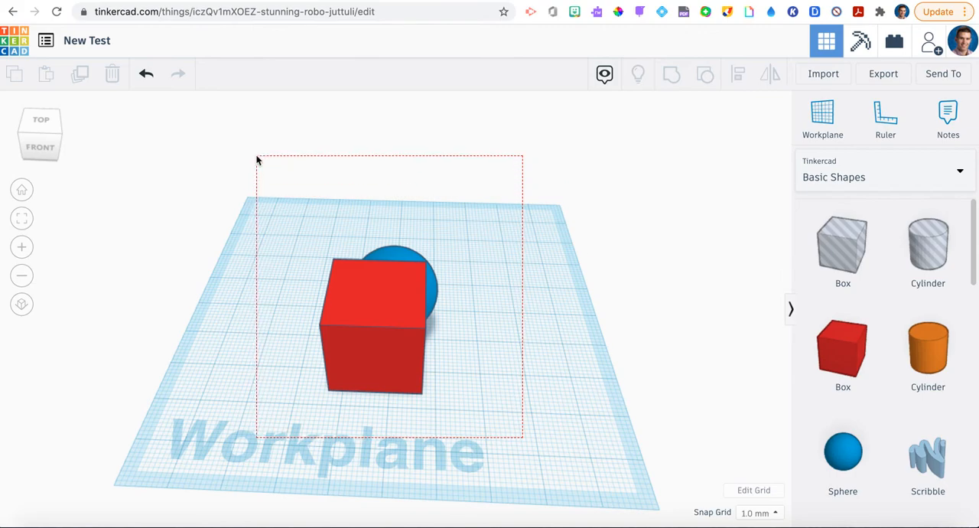
pyautogui.moveTo(257, 159); pyautogui.dragTo(257, 160)
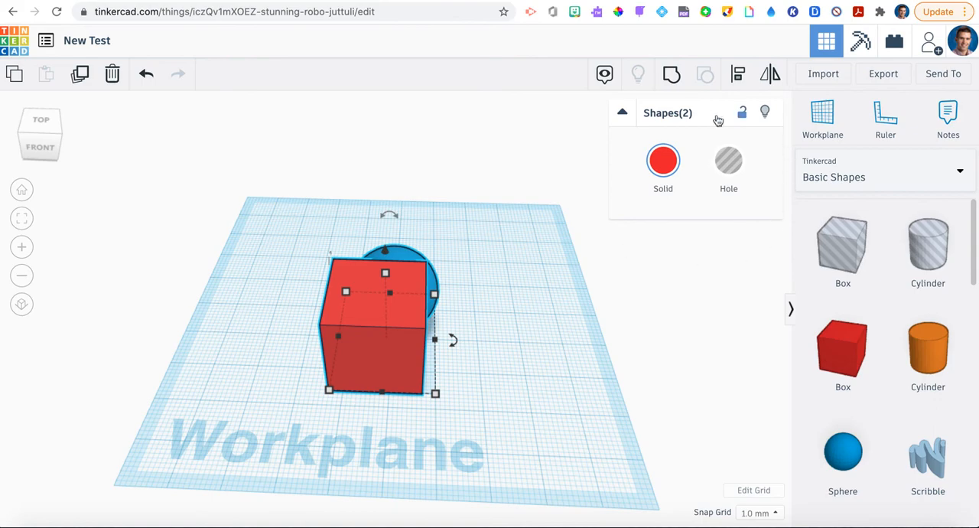
pyautogui.click(673, 77)
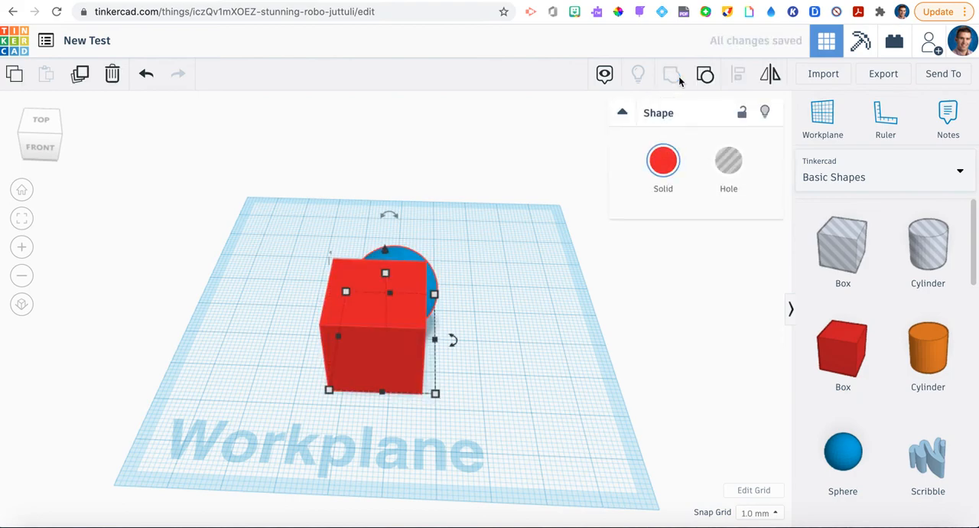
pyautogui.click(682, 320)
pyautogui.moveTo(539, 326); pyautogui.dragTo(486, 379)
pyautogui.moveTo(487, 380); pyautogui.dragTo(396, 284, button='right')
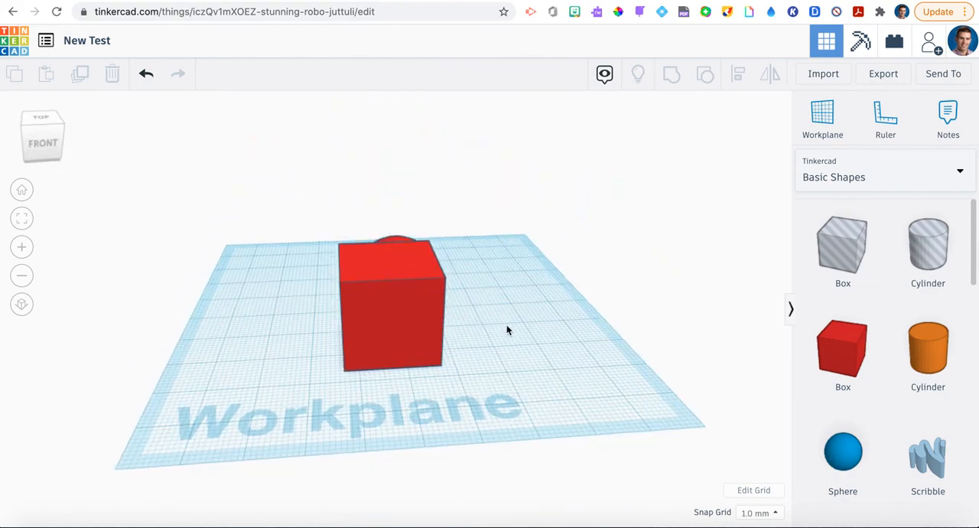
pyautogui.moveTo(495, 333); pyautogui.dragTo(458, 418, button='right')
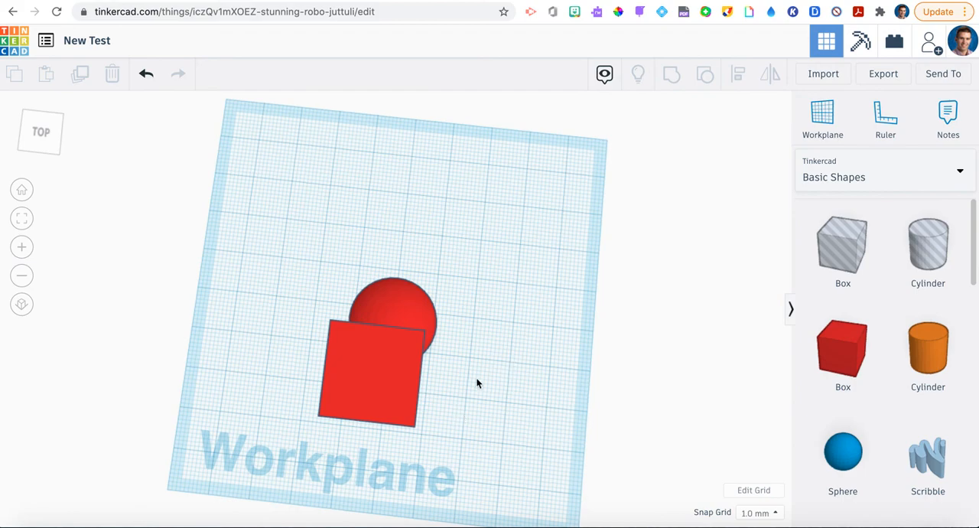